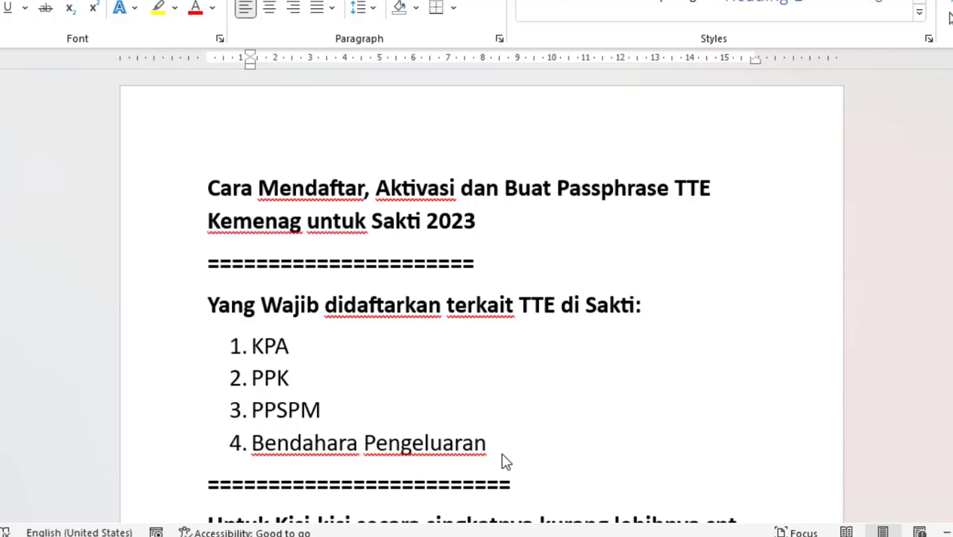
- Read through the TTE Kemenag guide document, from the required officials to the WhatsApp group link, and return to the registration section
scroll(503, 462, down, 3)
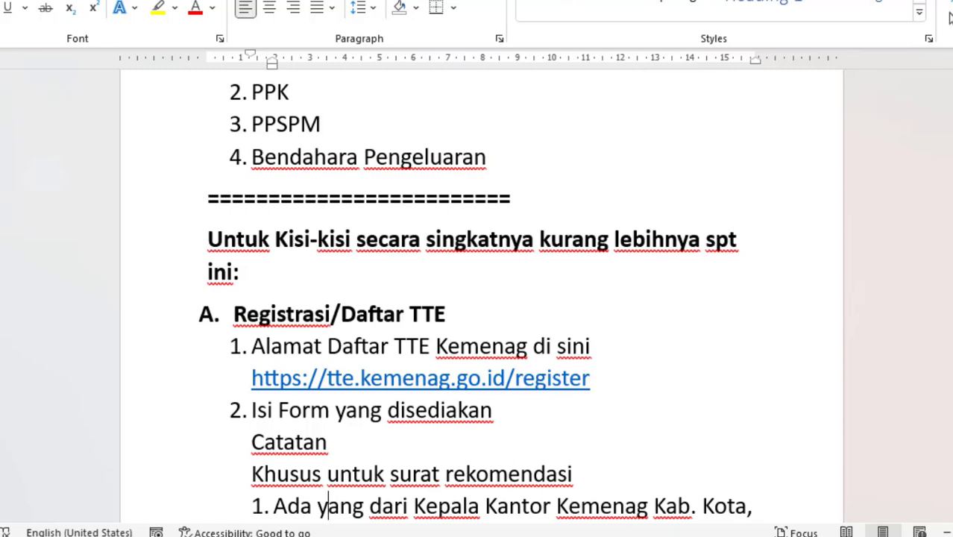
scroll(481, 299, down, 15)
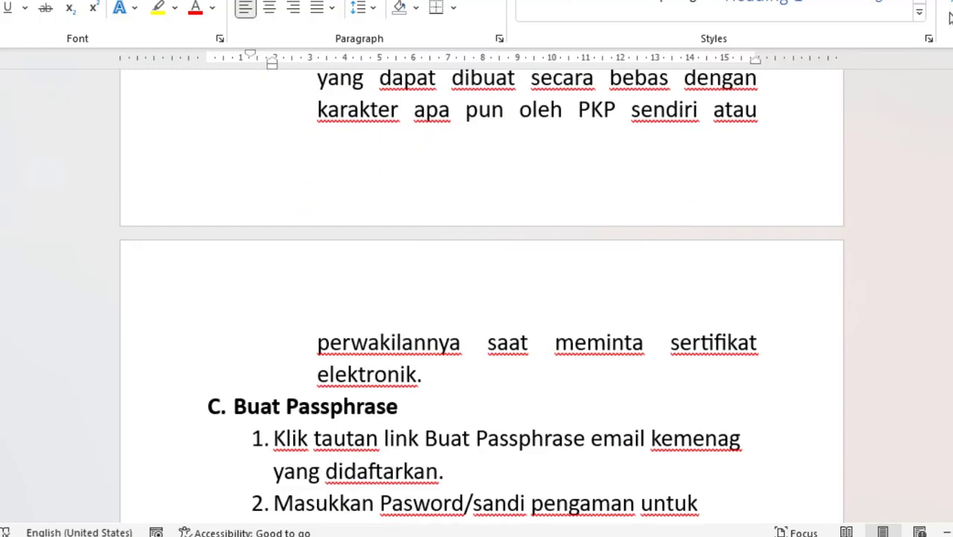
scroll(480, 298, down, 3)
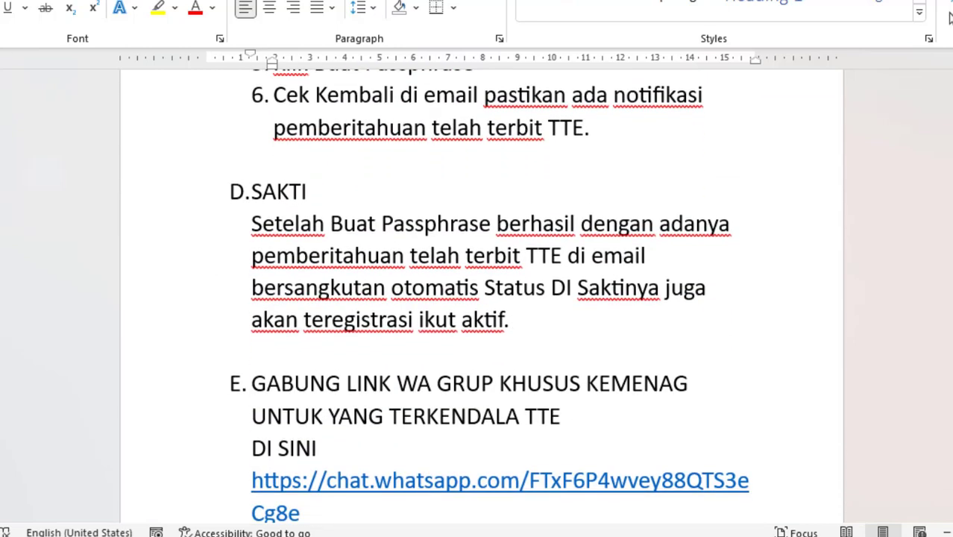
scroll(481, 298, down, 3)
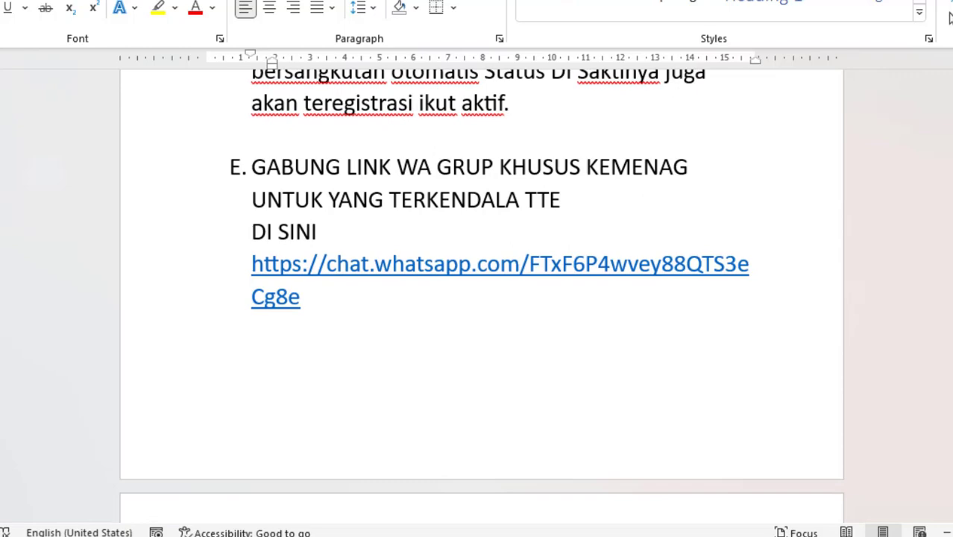
scroll(481, 298, up, 20)
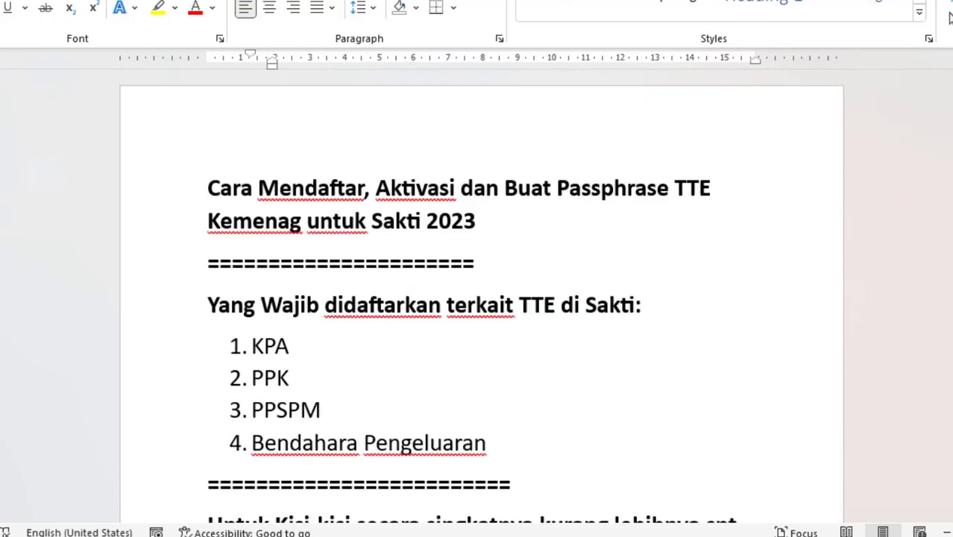
scroll(663, 183, down, 4)
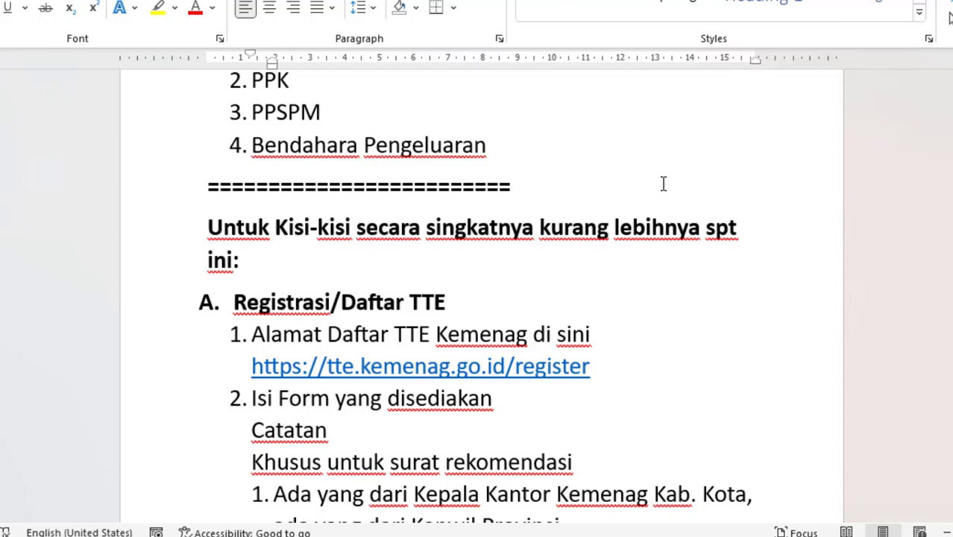
- Switch to the TTE Kemenag login page in Firefox, read the TTE V2 announcement and close it
click(461, 534)
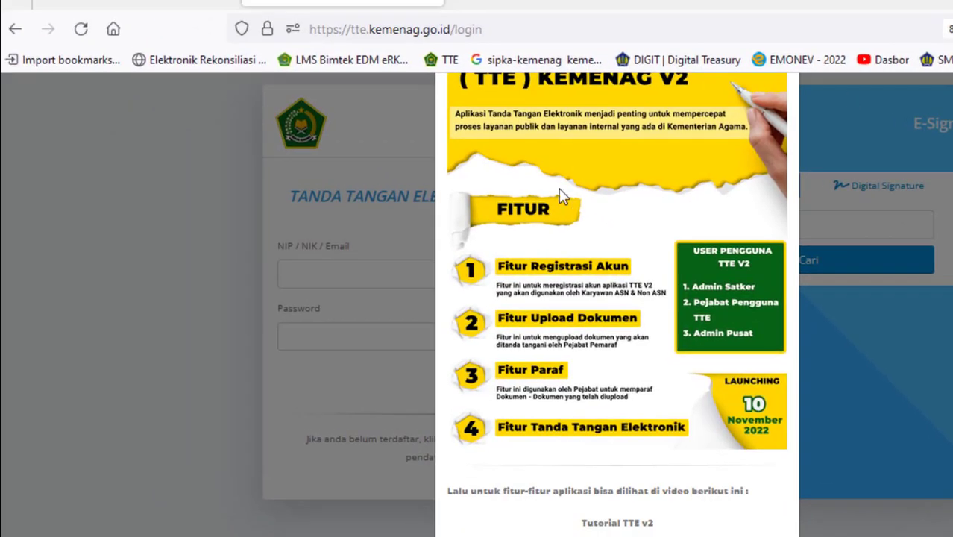
scroll(560, 195, up, 5)
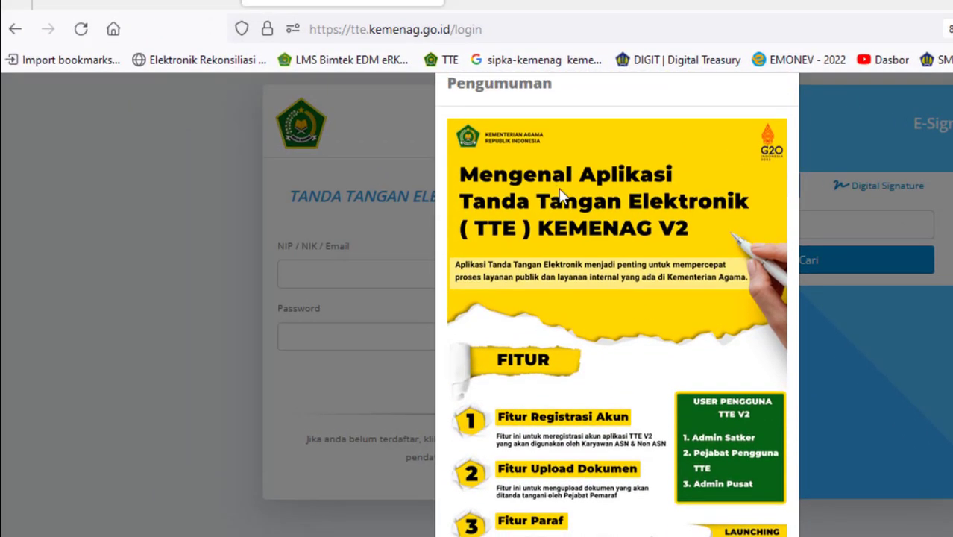
scroll(561, 195, down, 4)
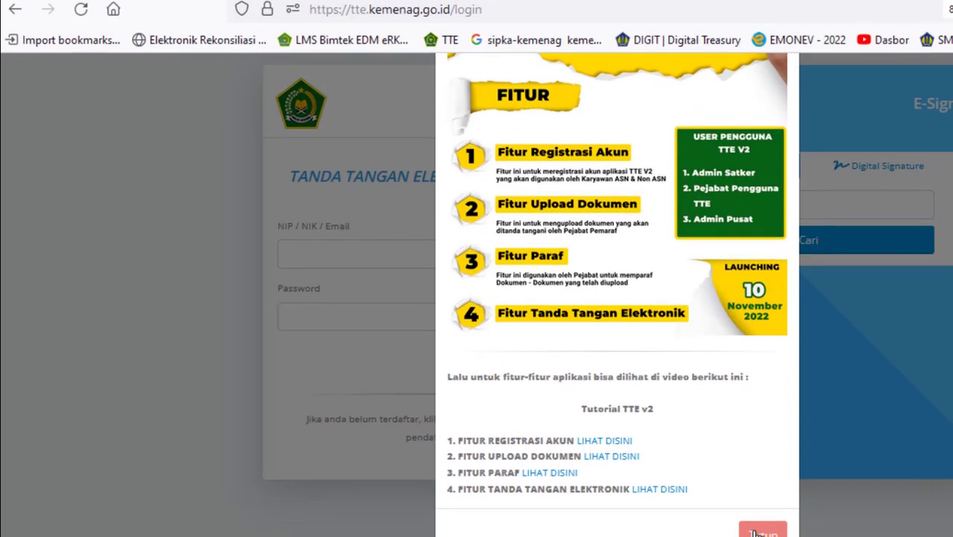
scroll(665, 117, up, 2)
scroll(666, 117, down, 2)
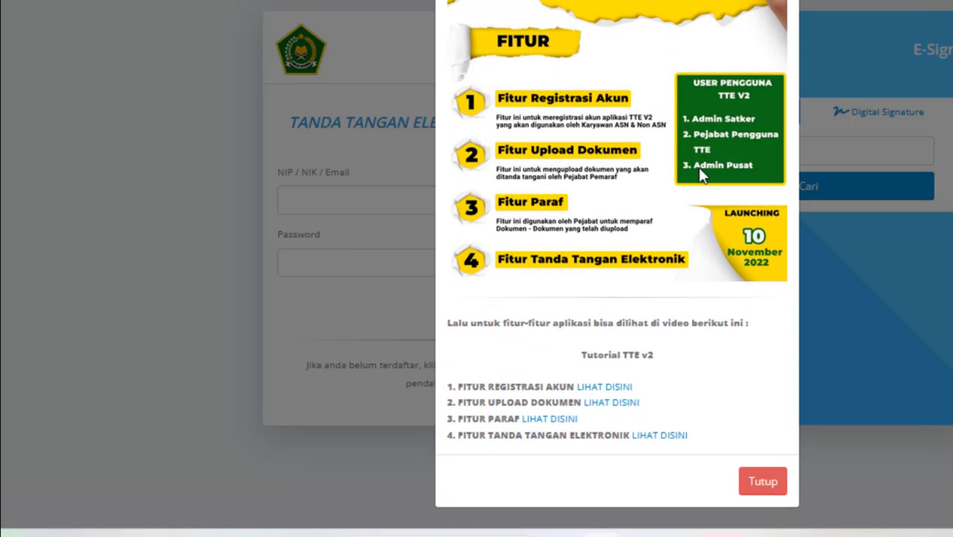
click(765, 485)
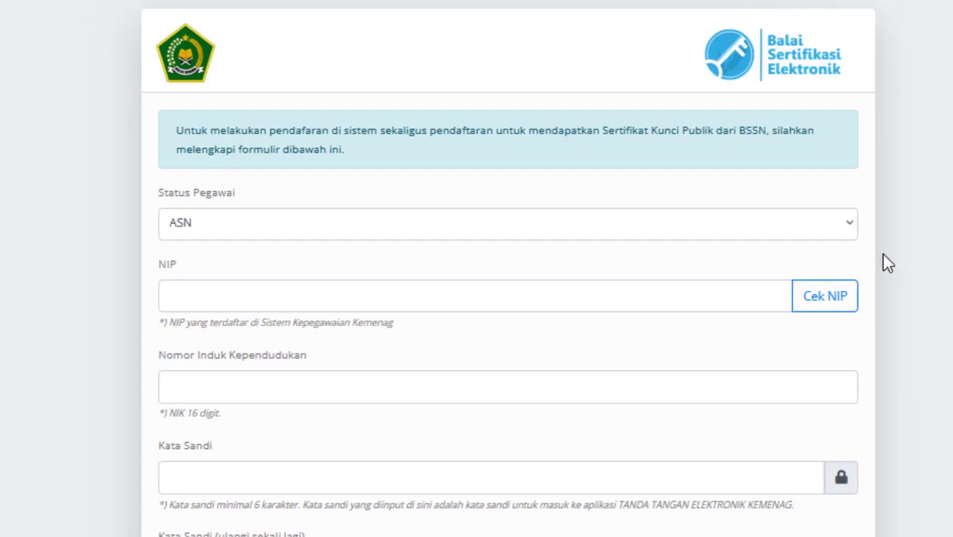
- Examine the registration form's fields from Status Pegawai, NIP and passwords to the signature photo, KTP and Surat Rekomendasi uploads
click(848, 225)
click(847, 225)
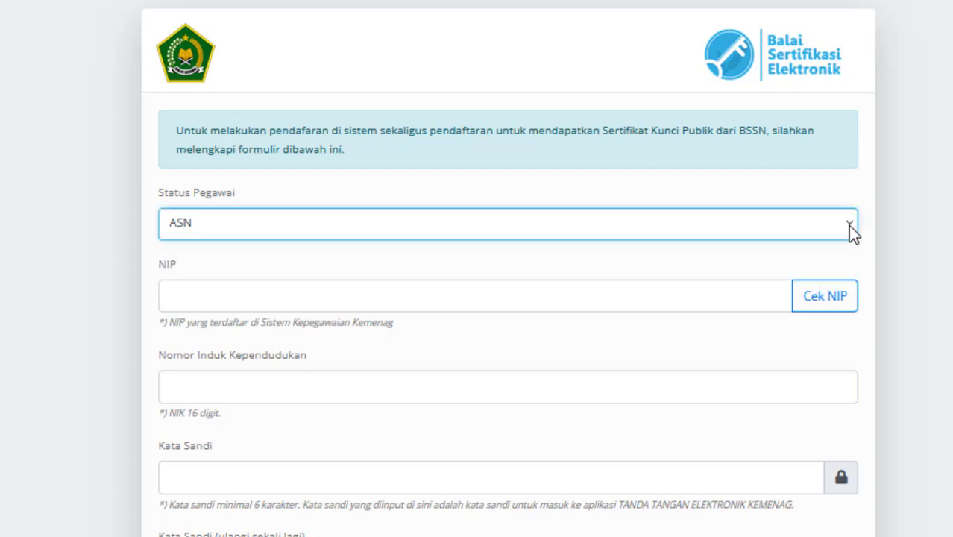
click(275, 296)
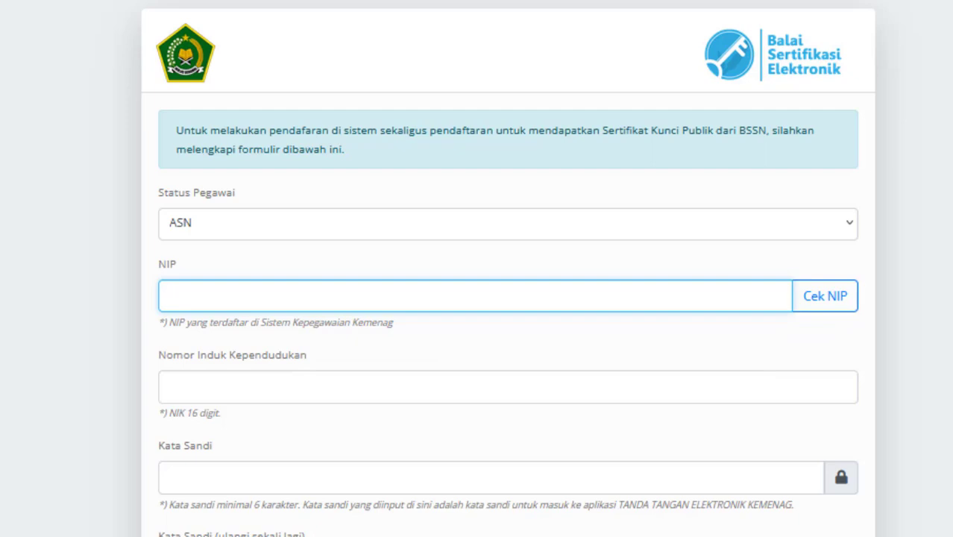
scroll(819, 330, down, 2)
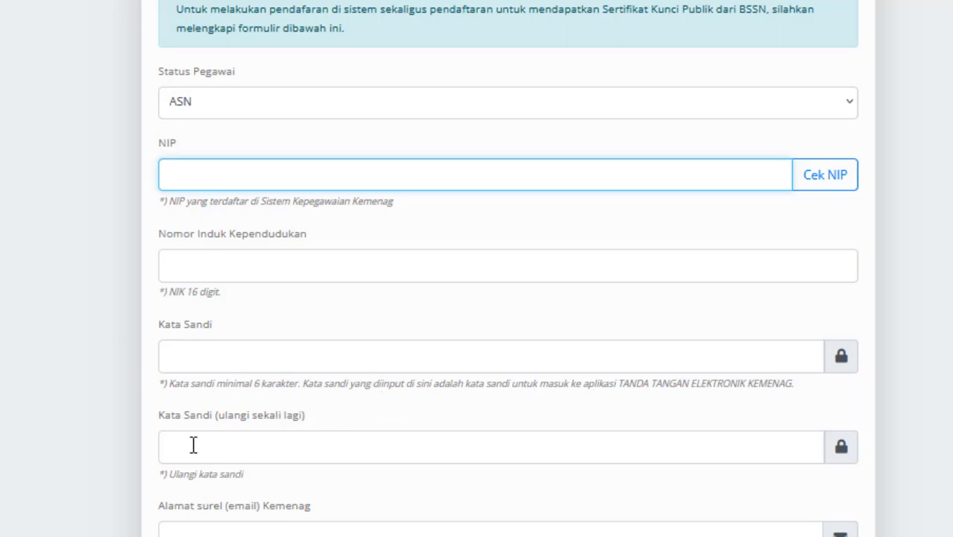
scroll(633, 389, down, 2)
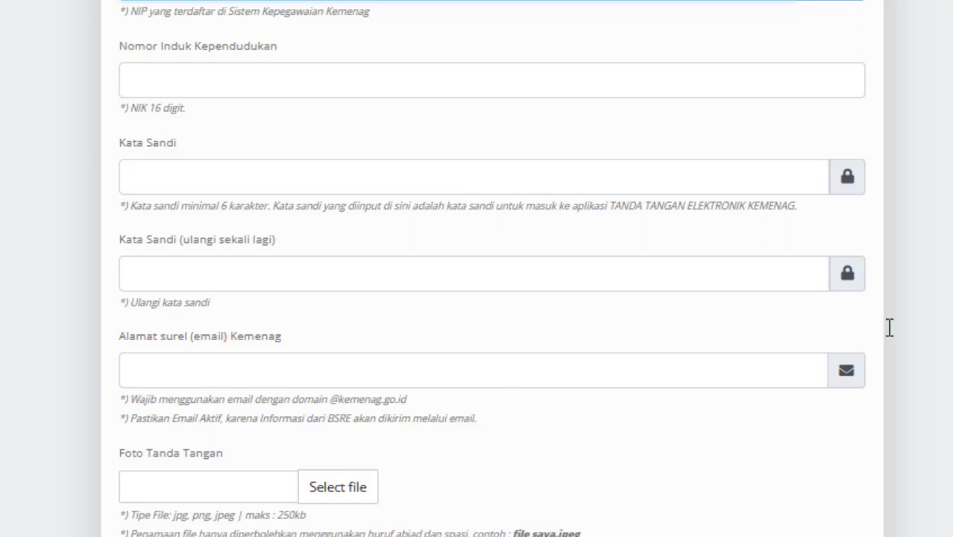
scroll(352, 373, down, 2)
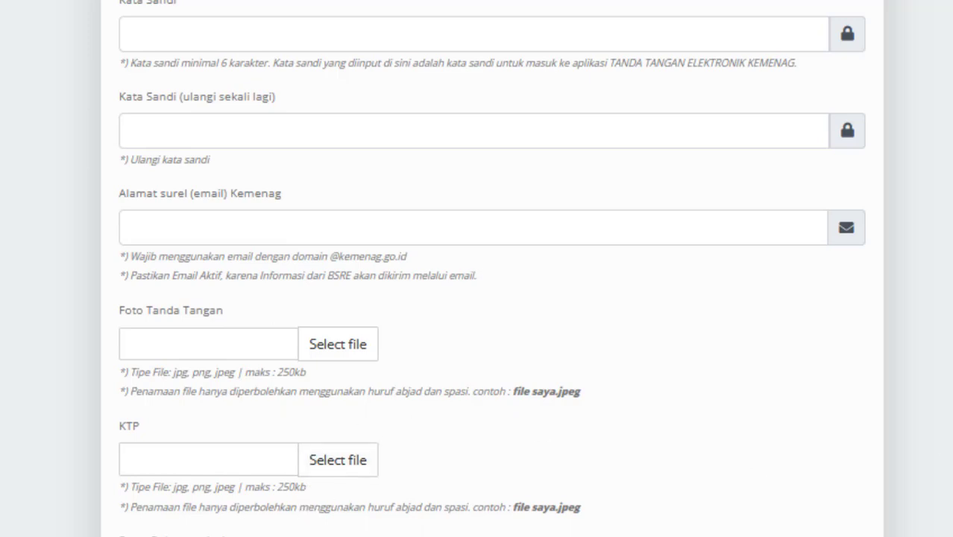
scroll(477, 268, down, 2)
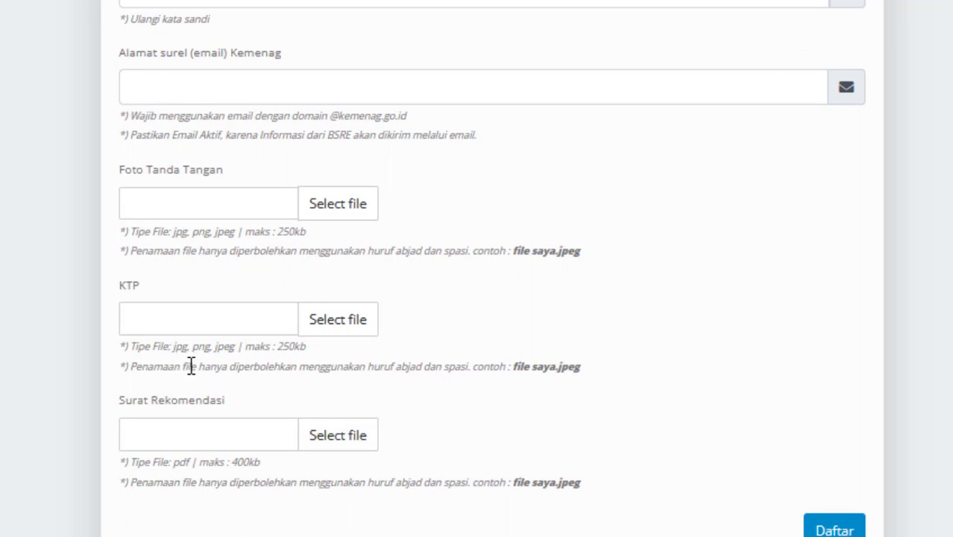
click(320, 428)
scroll(459, 343, down, 2)
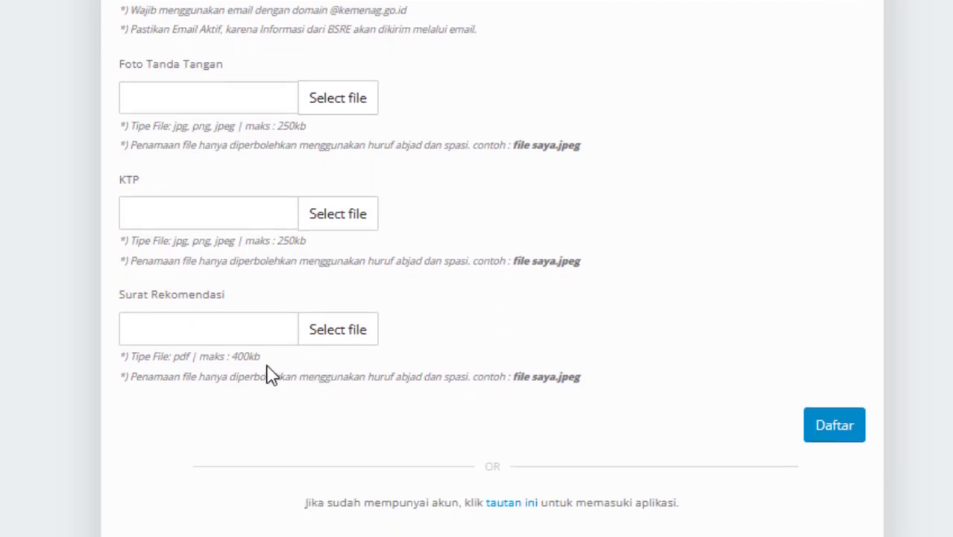
- Switch to the Cara Mendaftar.docx guide in Word and read the notes on the recommendation letter
mouse_move(669, 535)
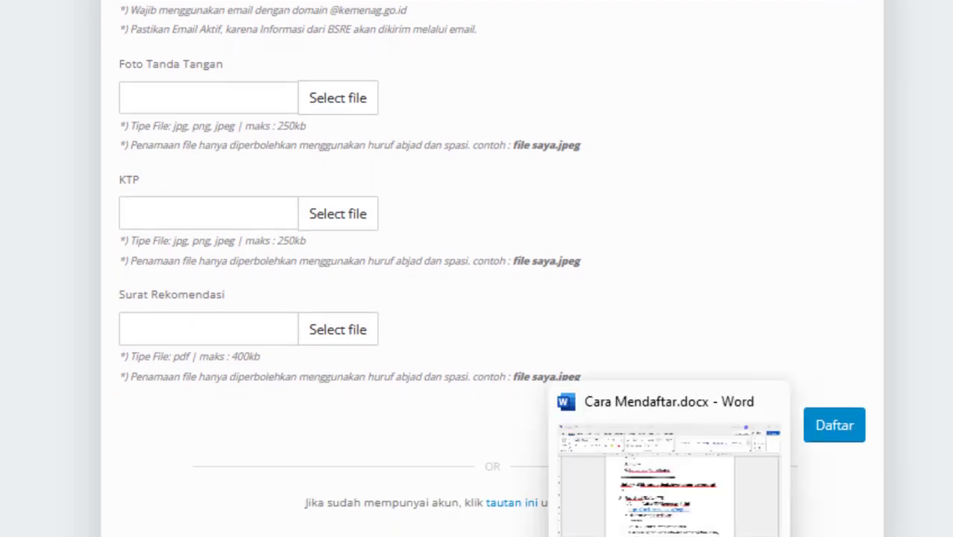
click(606, 489)
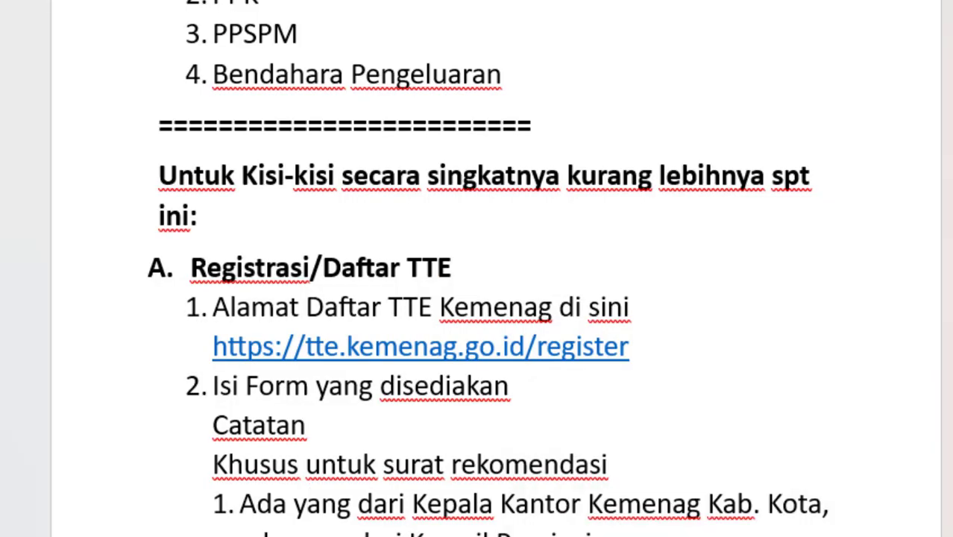
scroll(496, 298, down, 10)
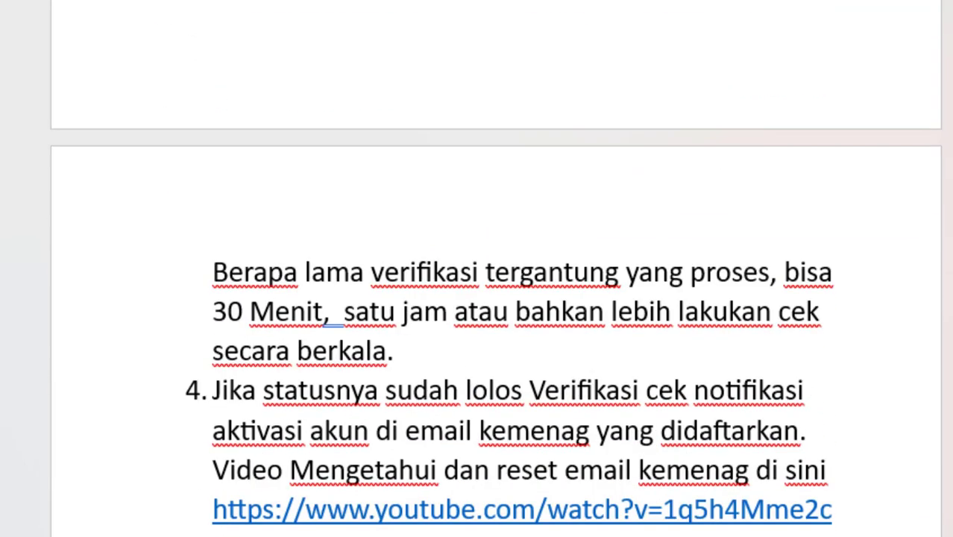
scroll(495, 298, up, 5)
scroll(495, 298, down, 1)
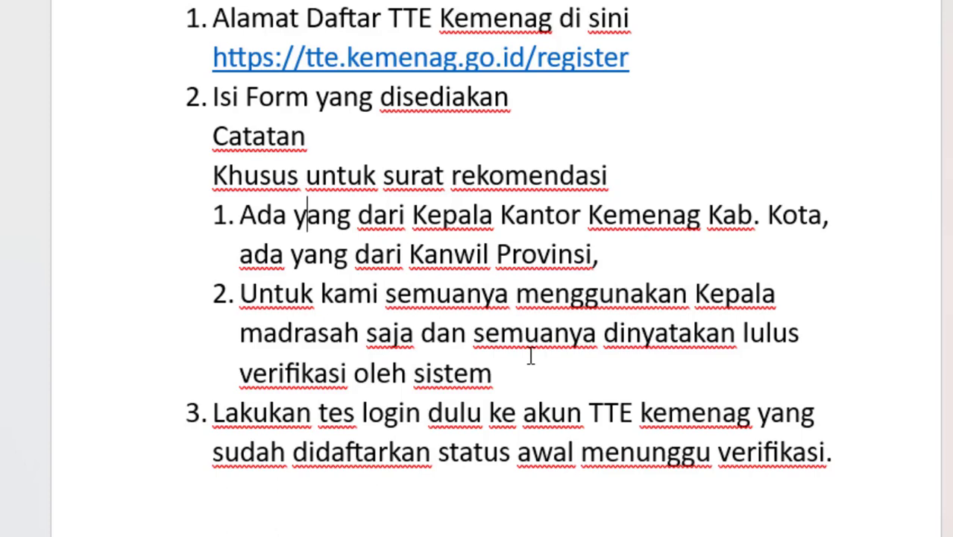
- Return to the registration form in Firefox and go over the Kemenag email field, the upload requirements and the form's submission
mouse_move(471, 535)
click(425, 509)
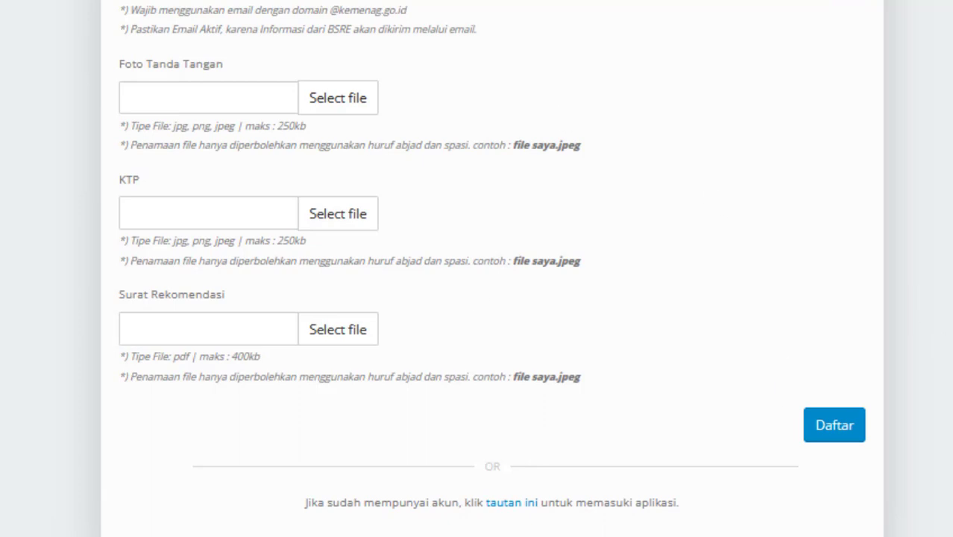
scroll(491, 268, up, 3)
click(196, 118)
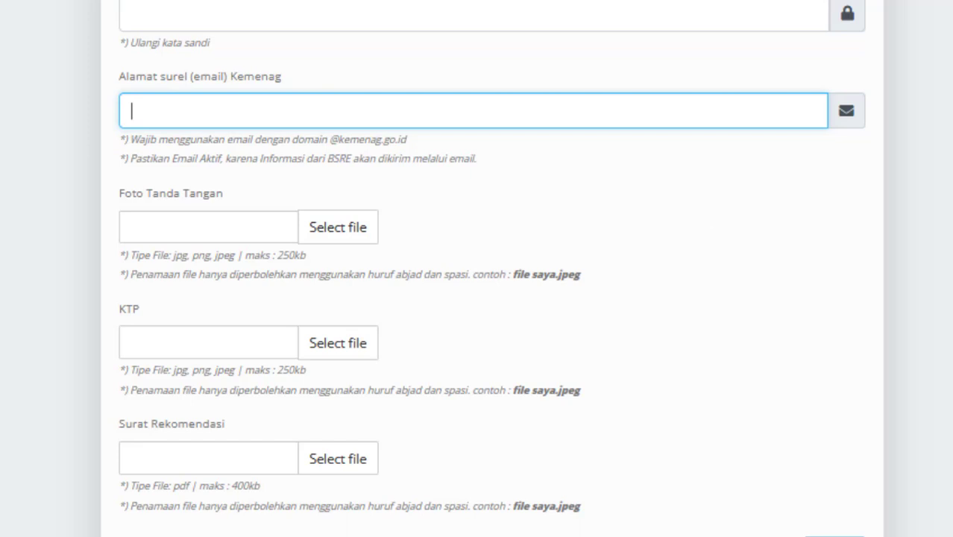
scroll(874, 412, down, 2)
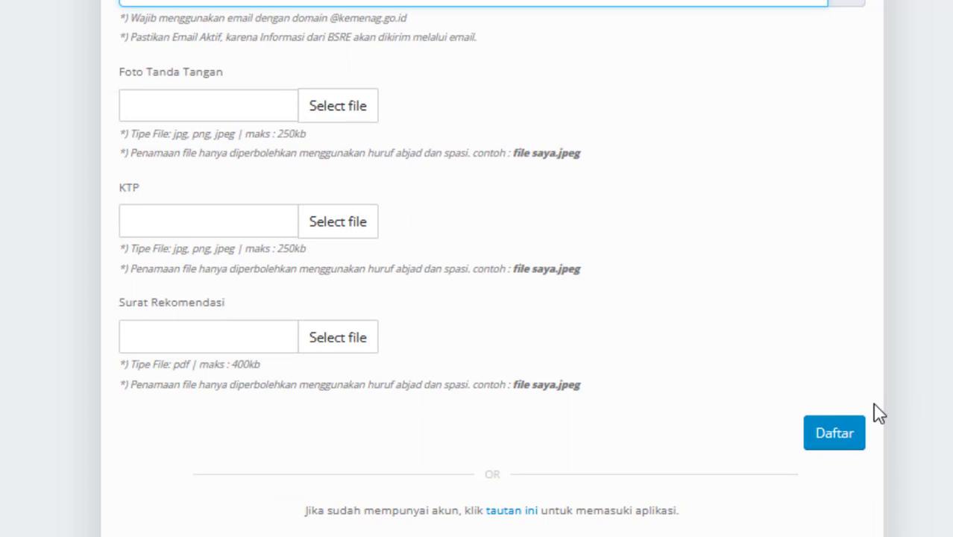
click(853, 434)
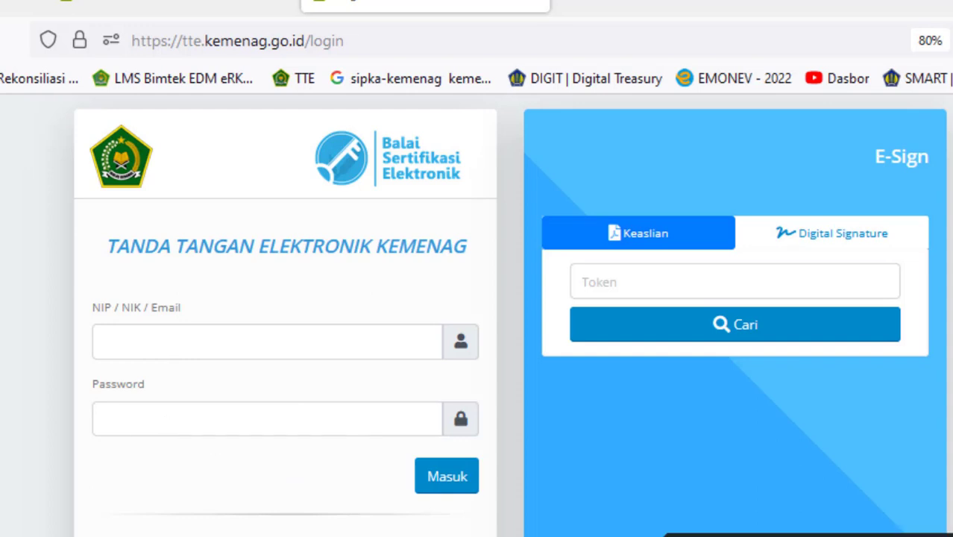
- Log in to the TTE Kemenag account with the saved NIP/NIK/email and the account password
click(261, 342)
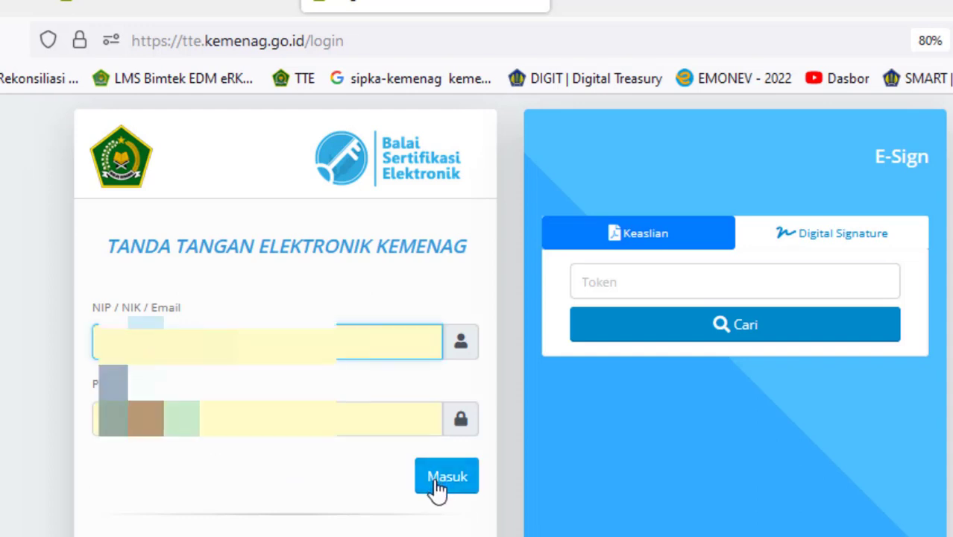
click(437, 488)
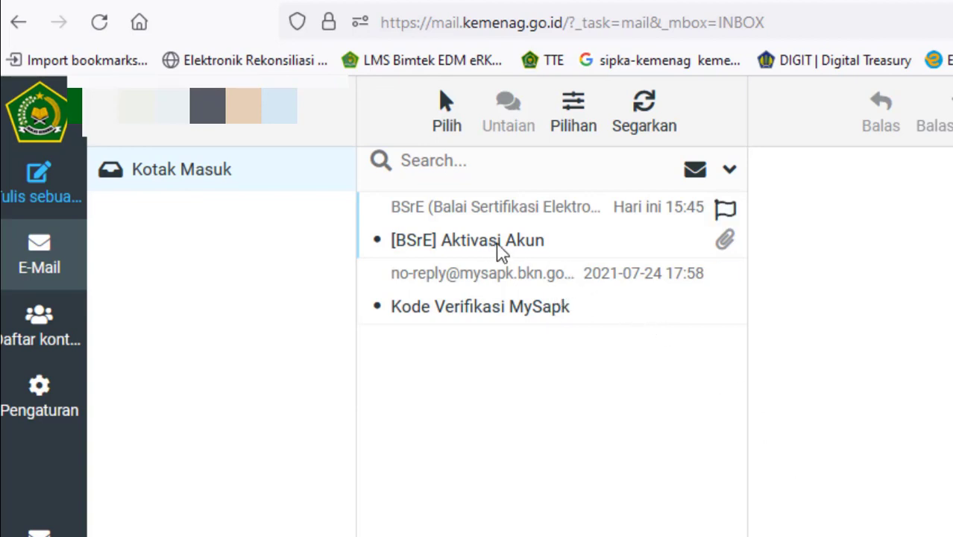
- Open the "[BSrE] Aktivasi Akun" email, follow its account activation link and reload the BSrE activation page
click(478, 244)
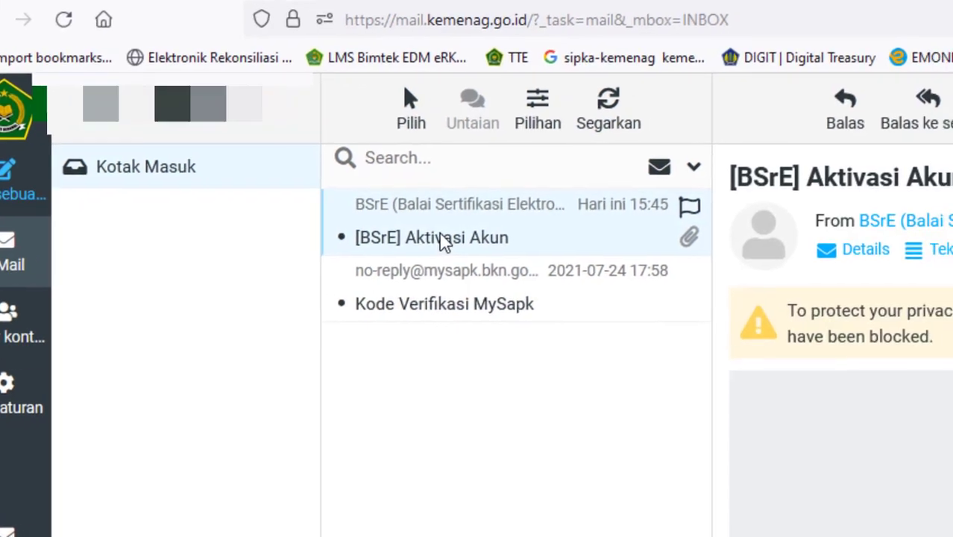
scroll(850, 373, down, 5)
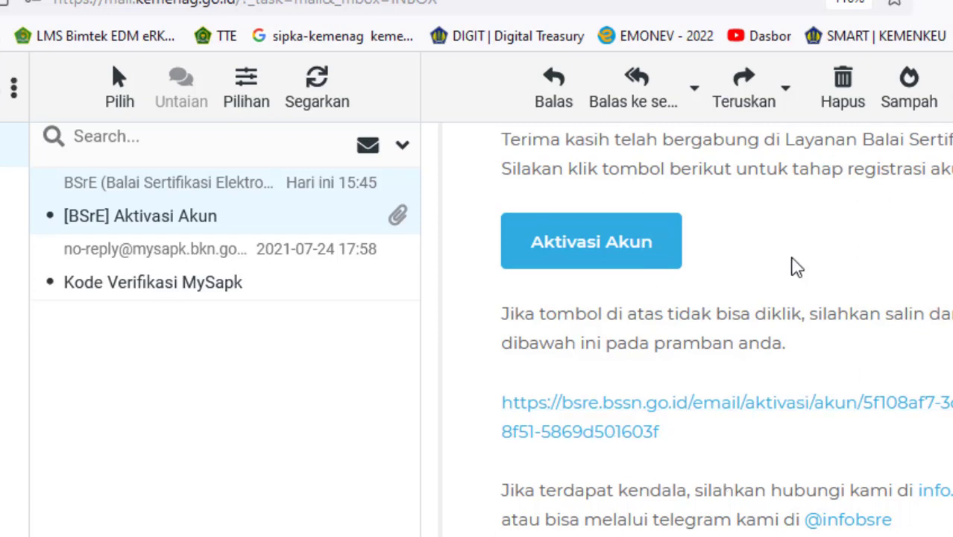
click(594, 262)
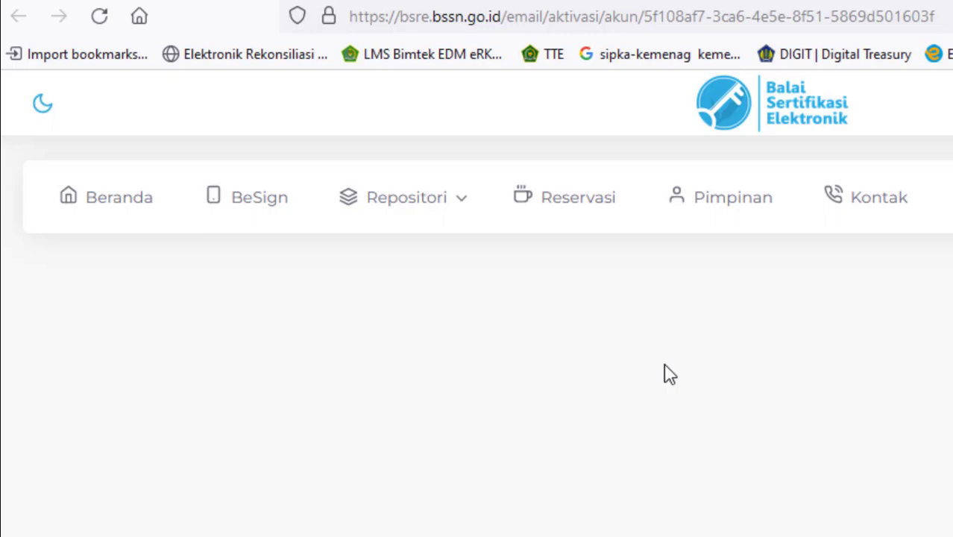
click(100, 18)
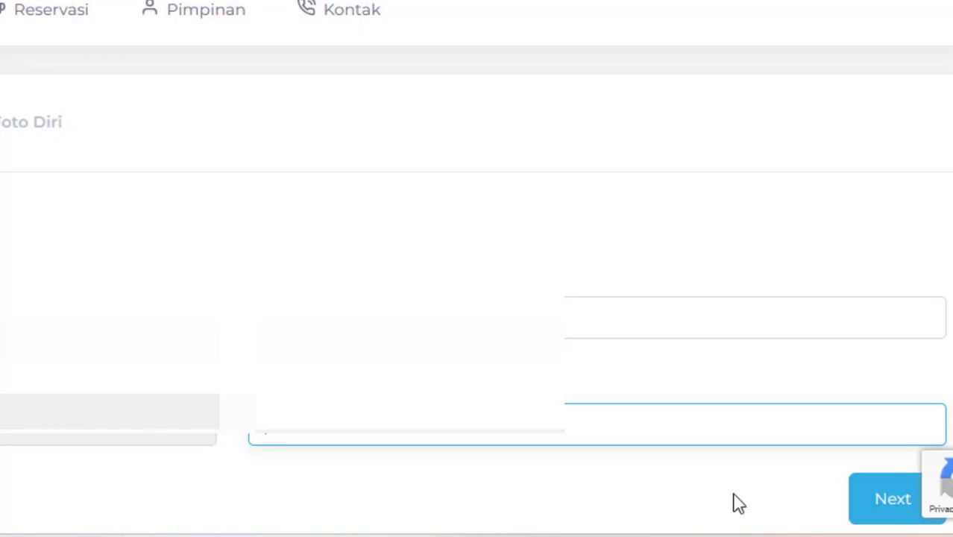
- Proceed from the personal data to Data Kedinasan and choose ASN dan POLRI as the employment status
click(882, 506)
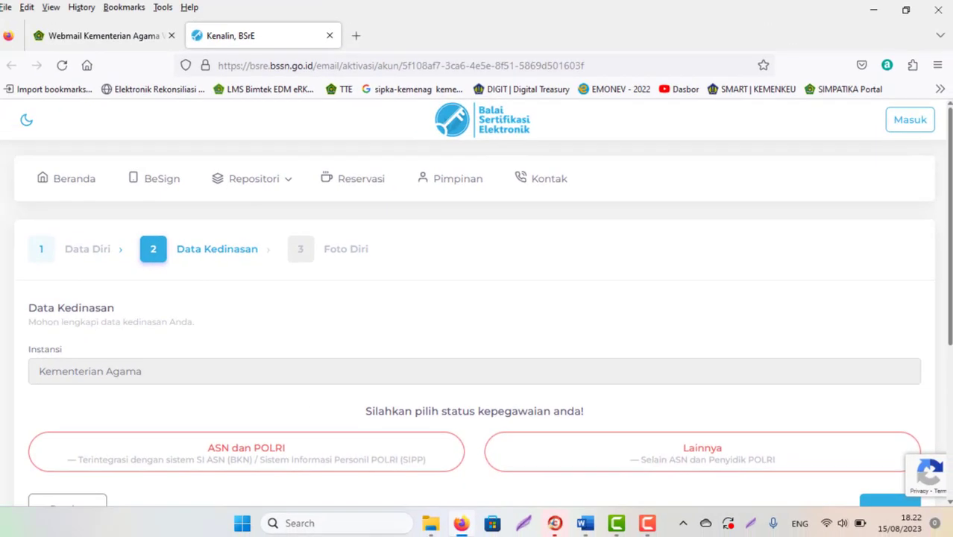
scroll(501, 328, down, 2)
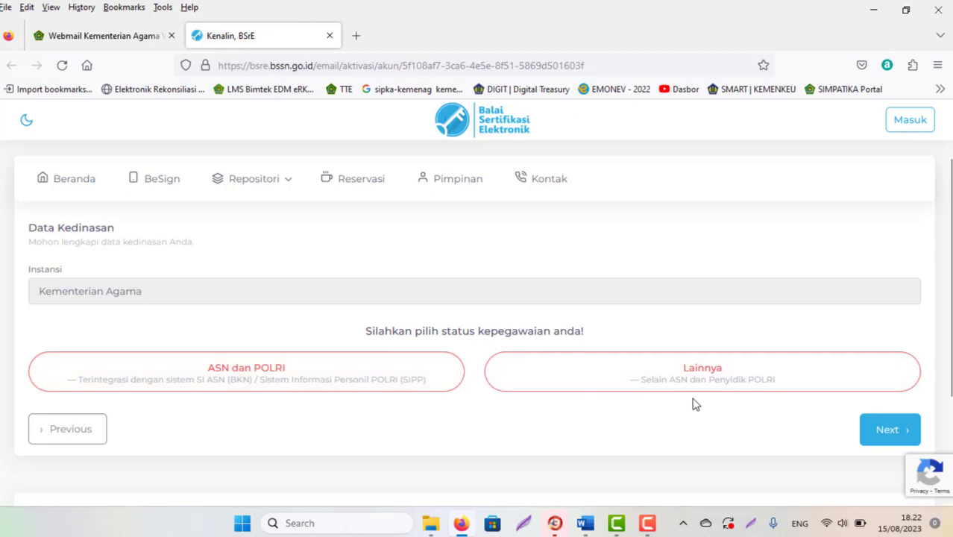
click(229, 378)
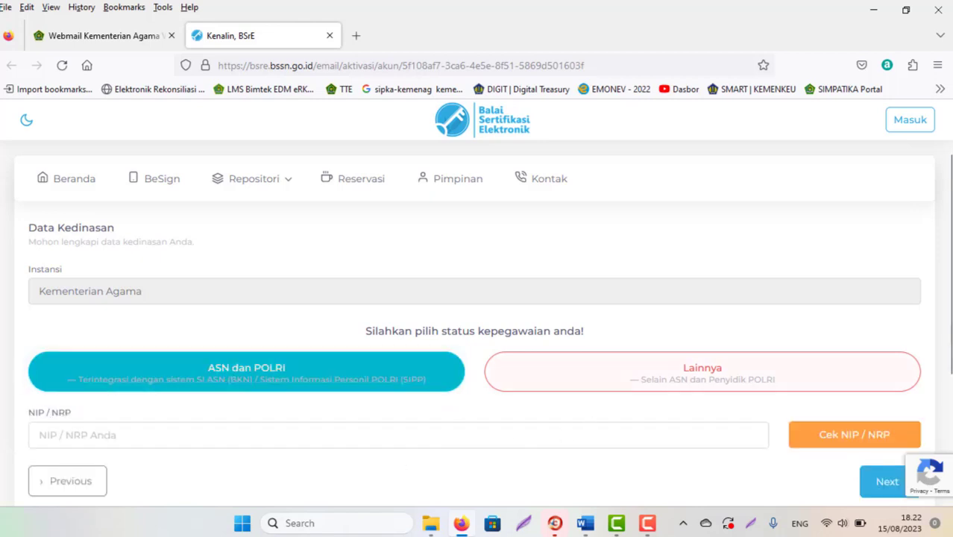
- Enter the employee's NIP/NRP number for the ASN dan POLRI status and run the NIP / NRP check
scroll(368, 341, down, 2)
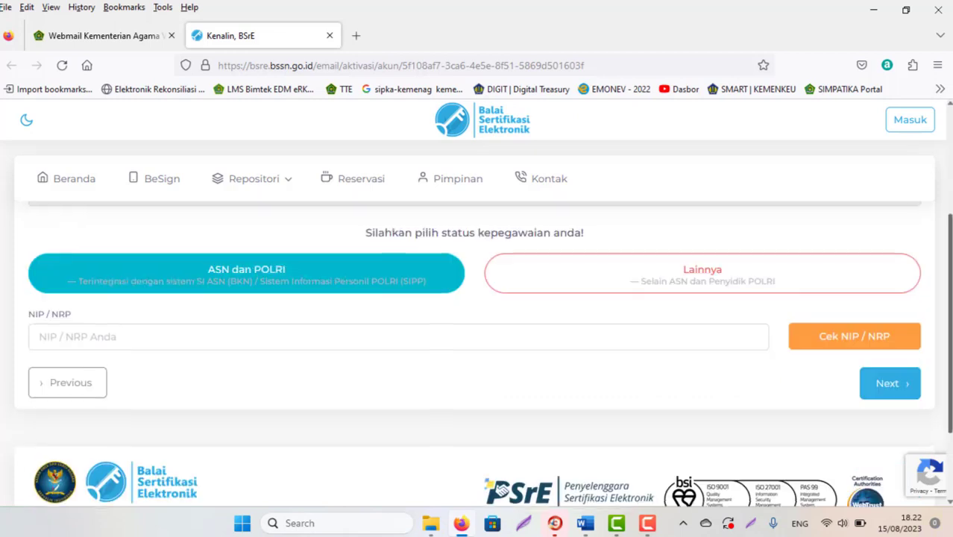
click(106, 343)
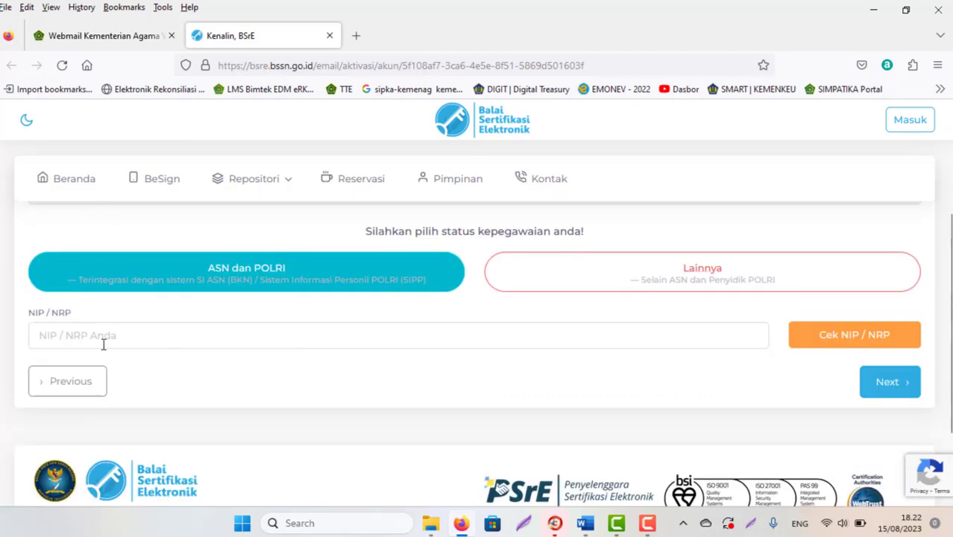
click(649, 521)
click(887, 441)
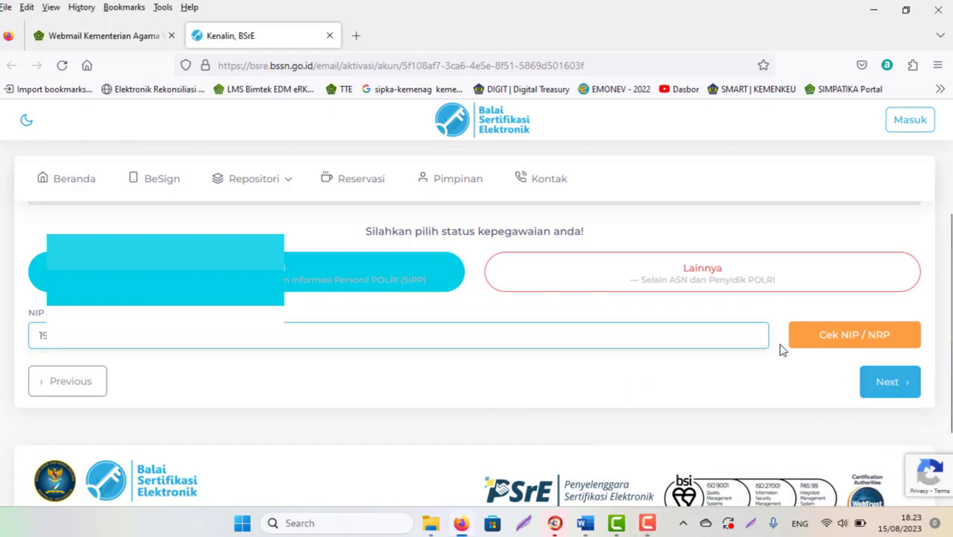
click(841, 341)
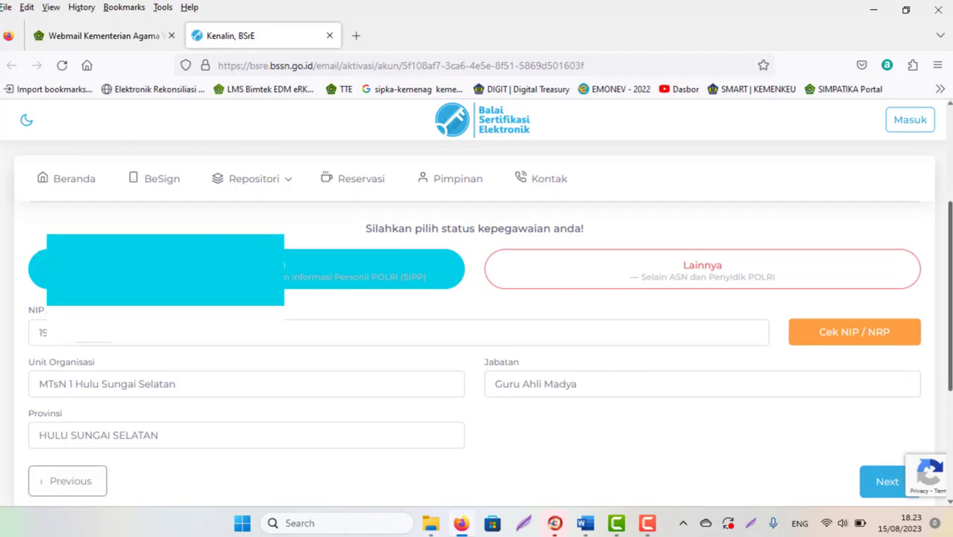
- Go over the retrieved Unit Organisasi, Jabatan and Provinsi data and proceed to the Ambil Foto Diri stage
scroll(477, 335, down, 1)
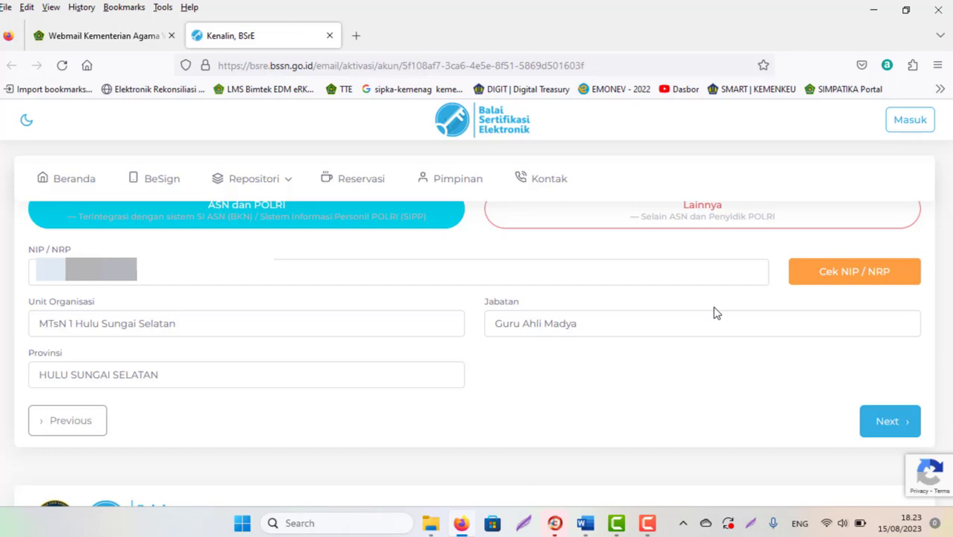
click(198, 325)
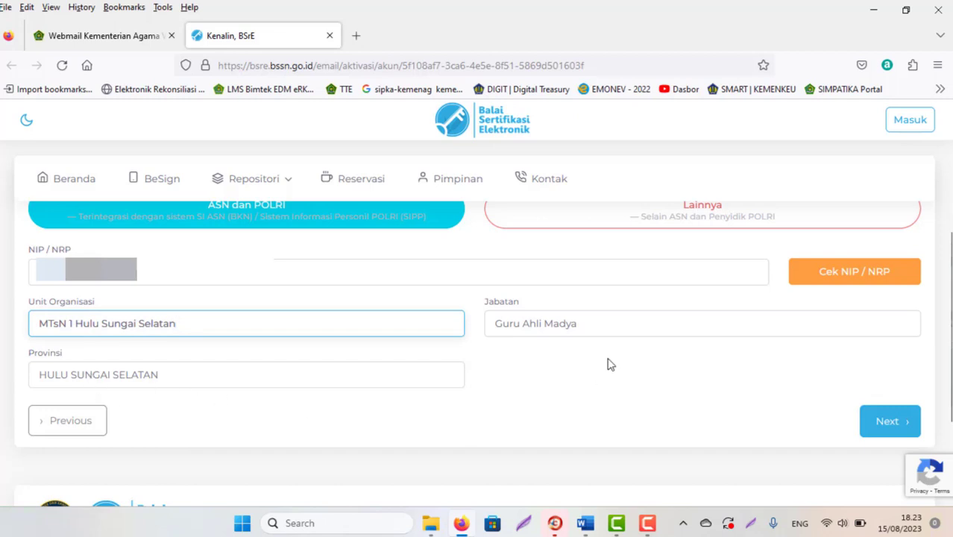
click(668, 382)
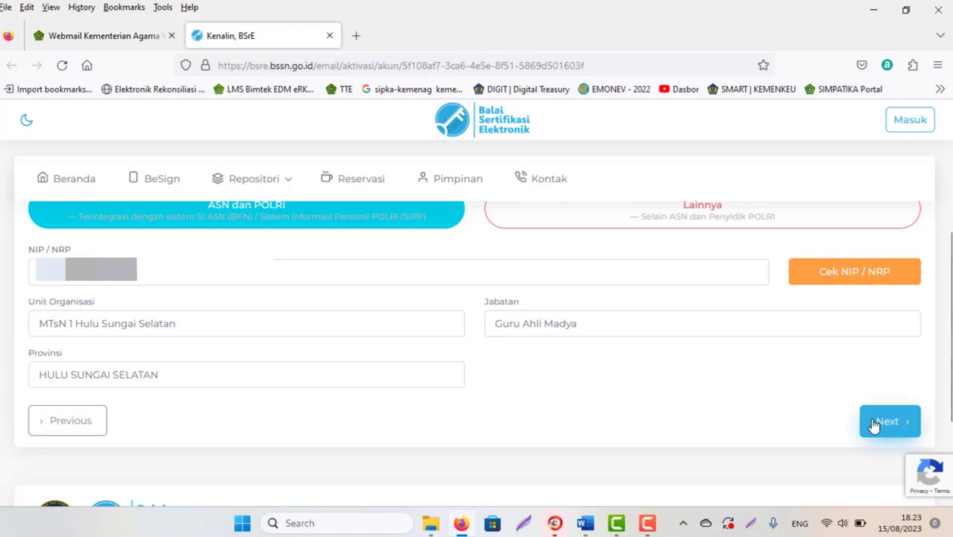
click(897, 431)
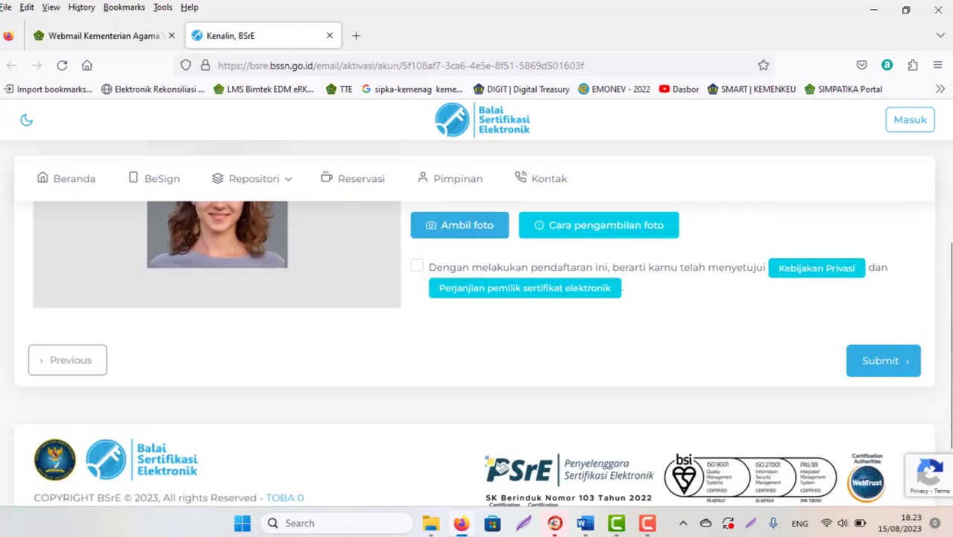
- Start the self-photo capture, activate the camera and allow bsre.bssn.go.id to use it
scroll(477, 335, up, 3)
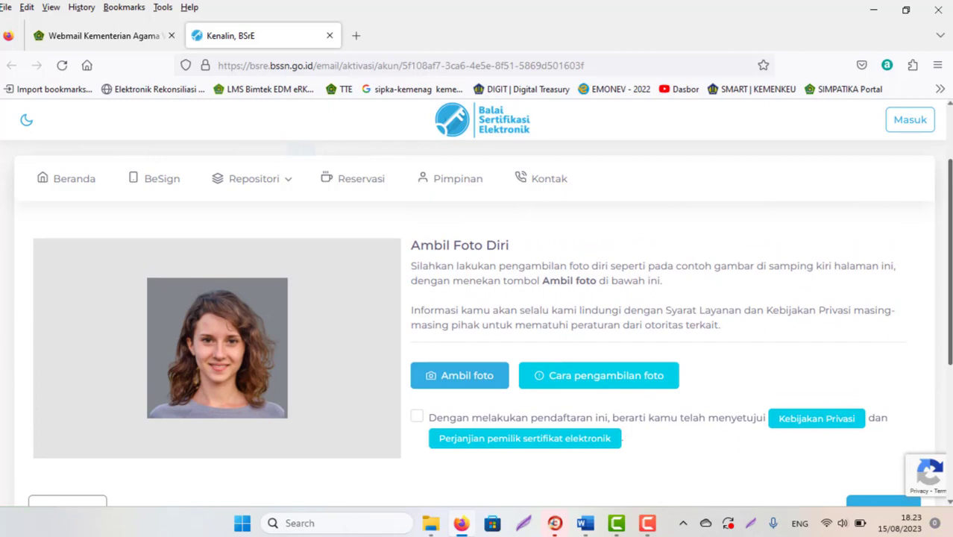
scroll(588, 415, down, 1)
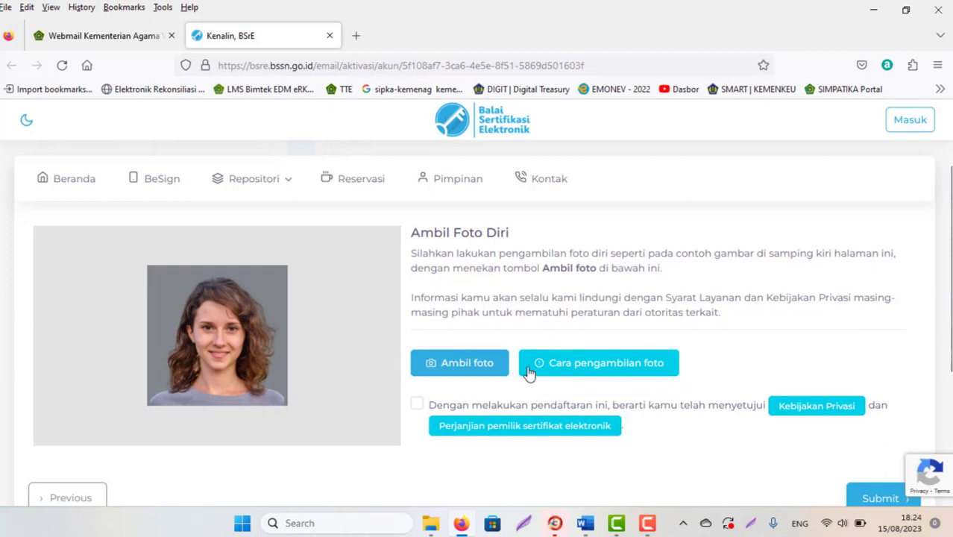
click(457, 368)
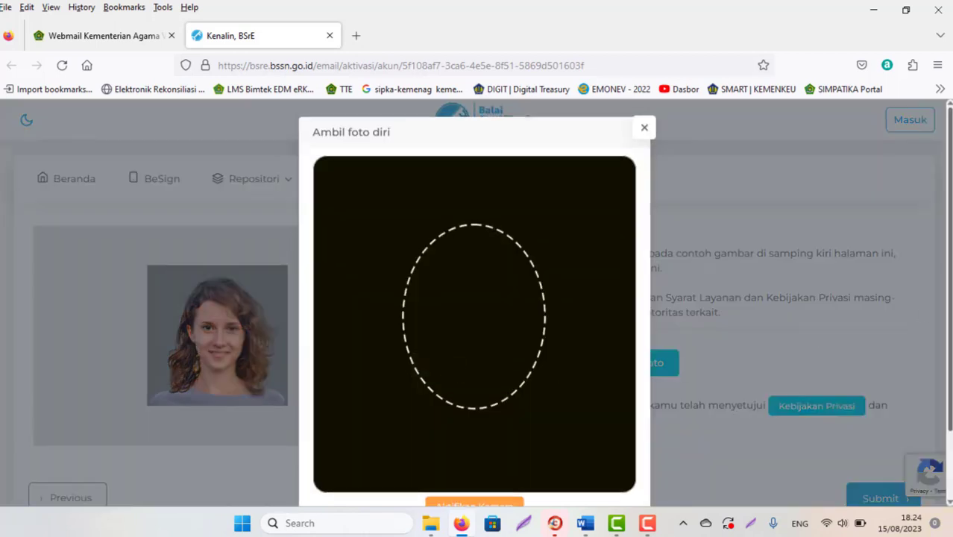
scroll(616, 370, down, 2)
click(489, 436)
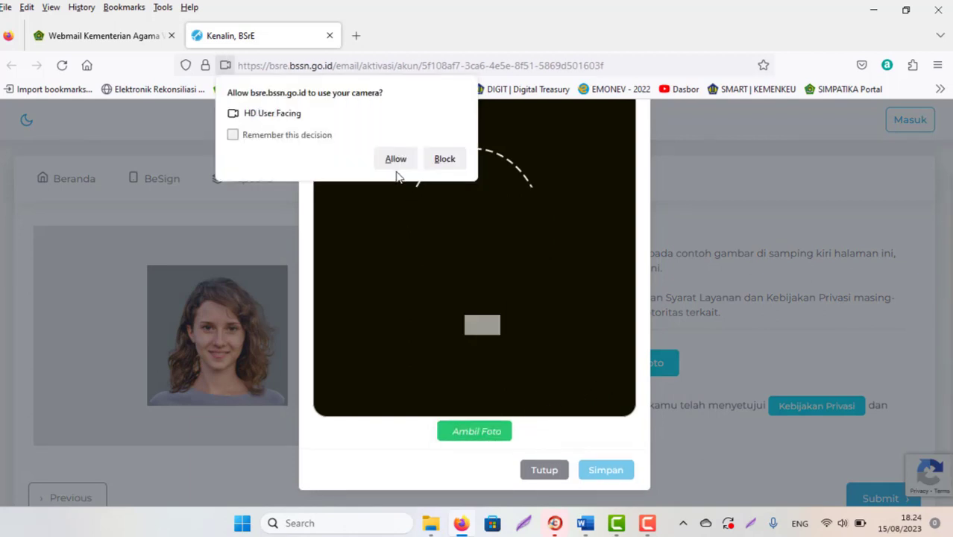
click(394, 159)
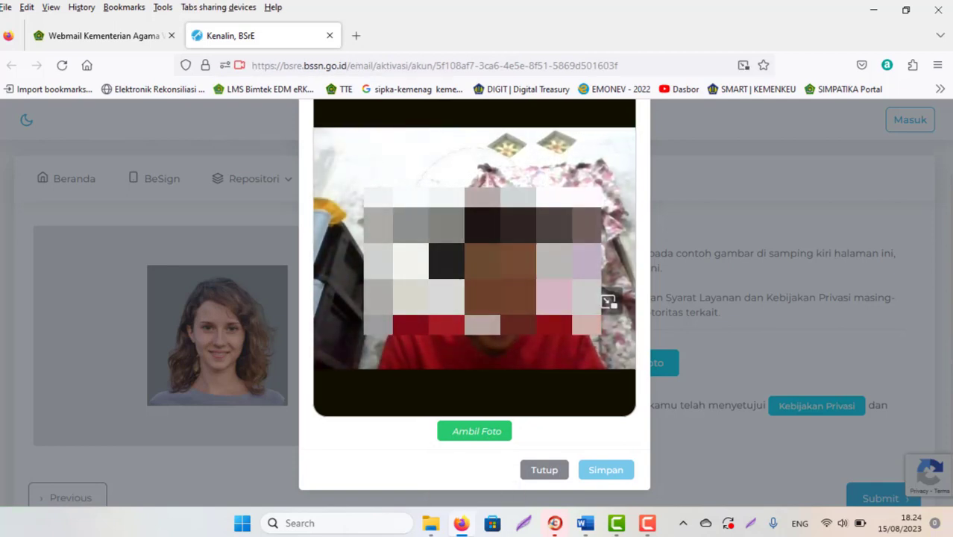
- Take the self-photo with the camera and save it to the activation form
click(496, 435)
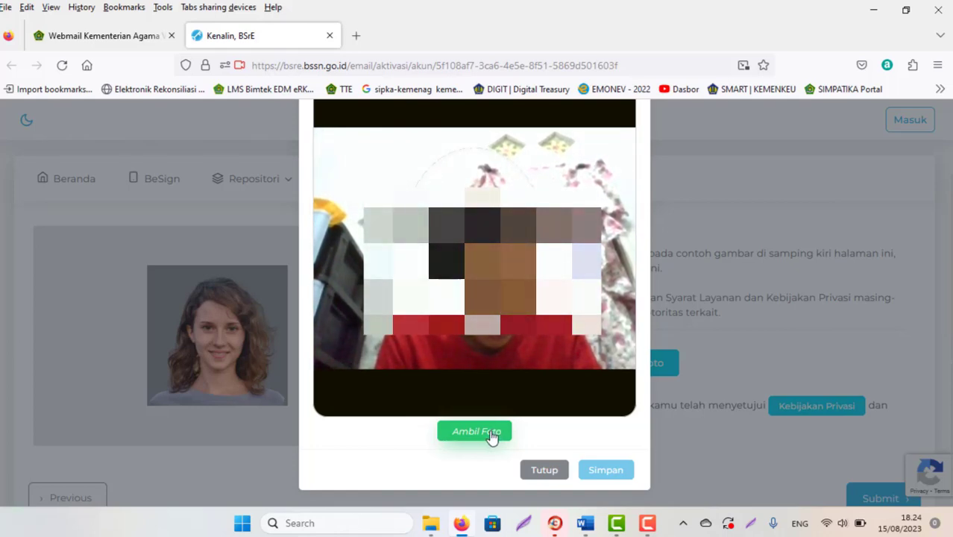
click(485, 437)
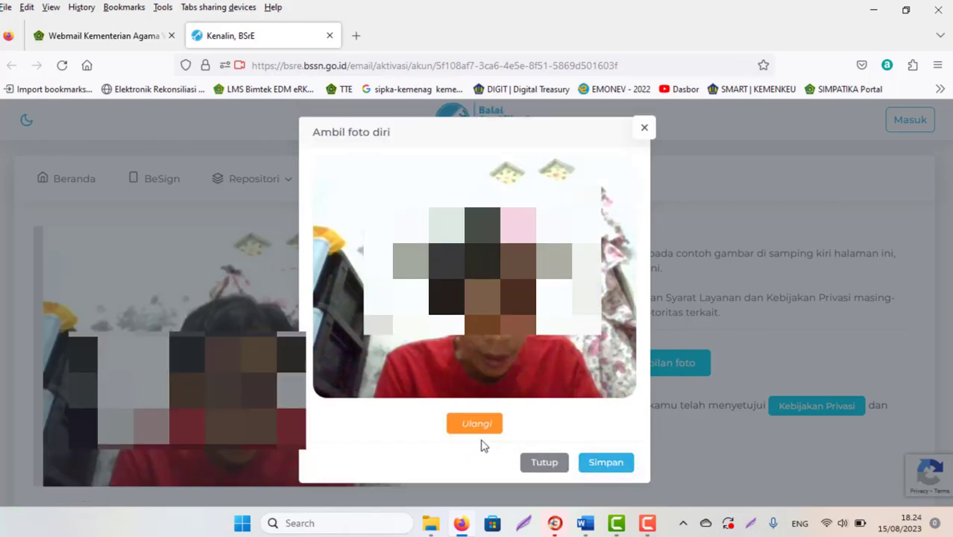
click(604, 462)
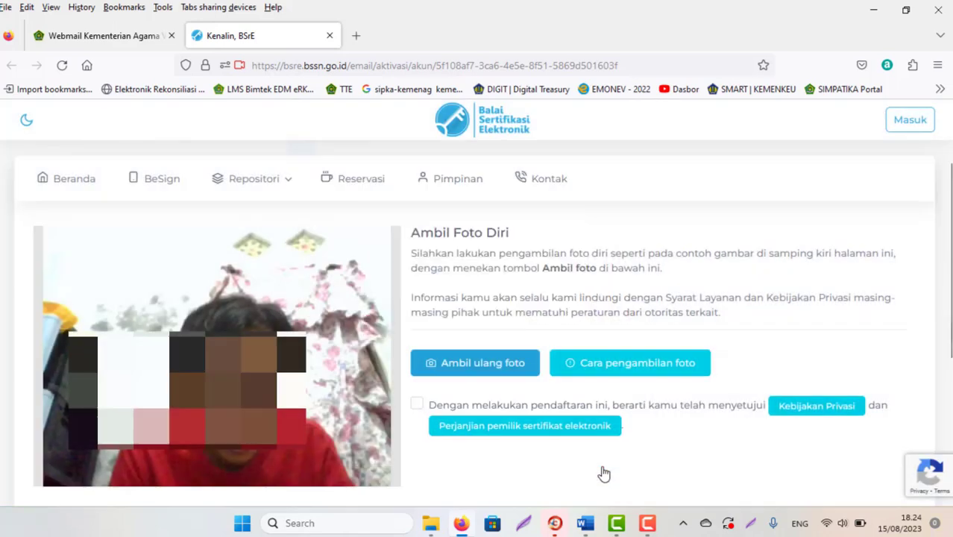
- Agree to the Kebijakan Privasi and the Perjanjian pemilik sertifikat elektronik below the self-photo
scroll(604, 471, down, 2)
scroll(593, 306, up, 1)
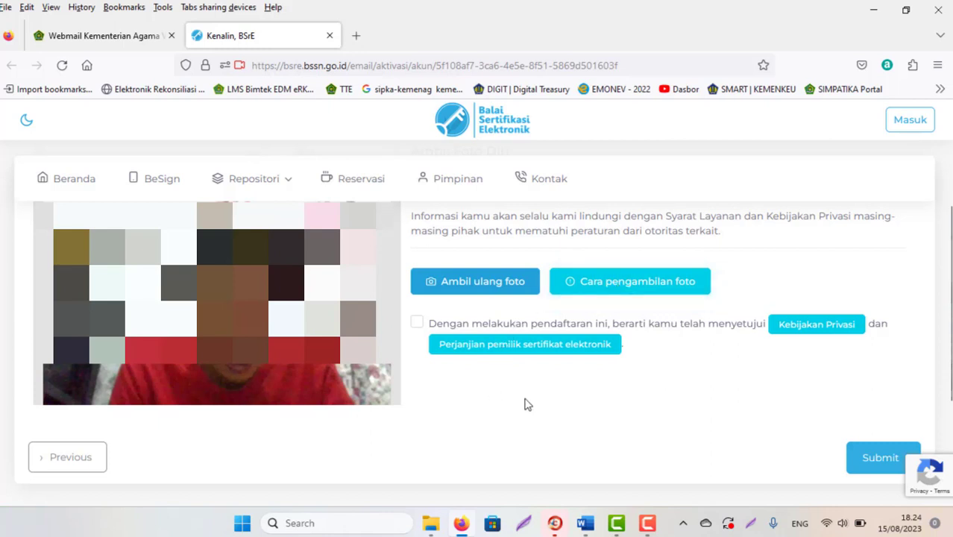
click(417, 325)
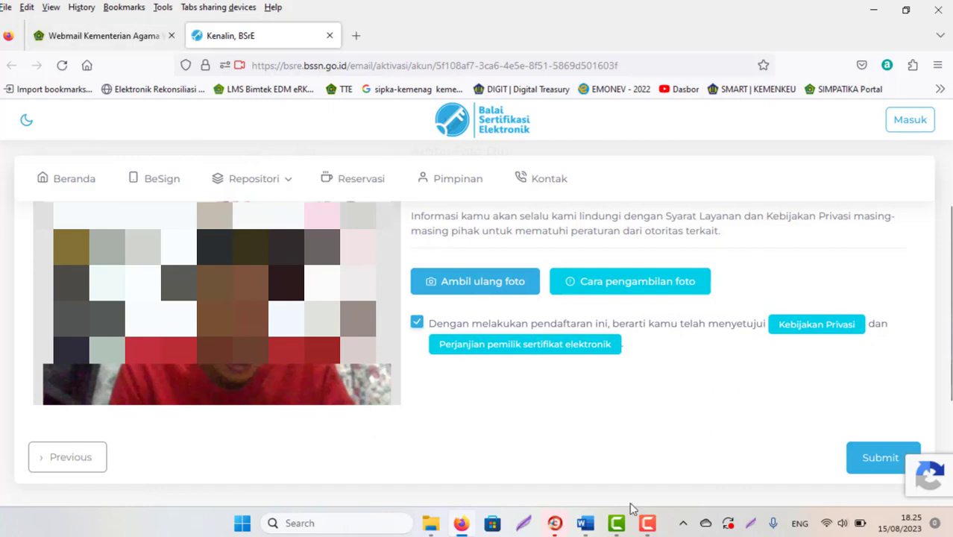
- Switch to Cara Mendaftar.docx in Word and correct "selvi" to "selfi" in item 3 of section B, Aktivasi Akun TTE
mouse_move(580, 527)
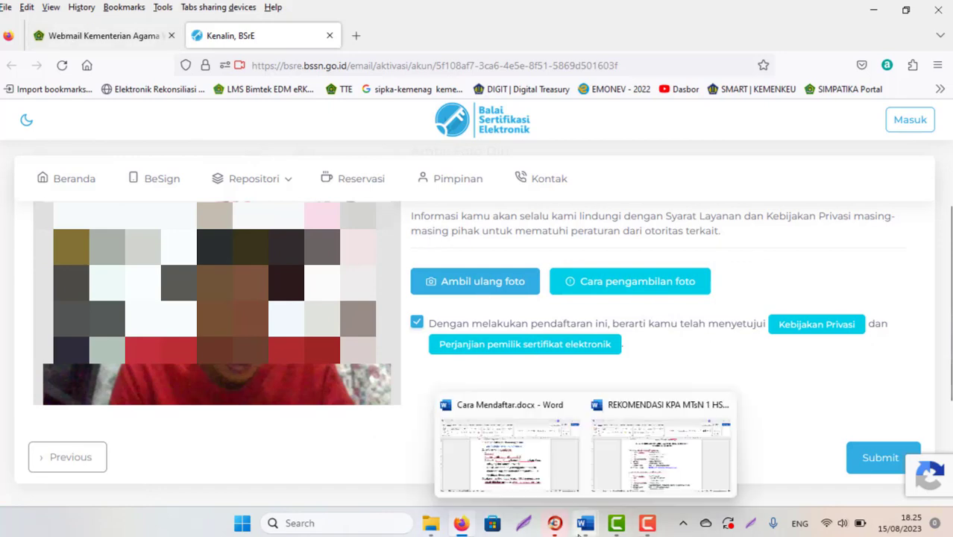
click(504, 477)
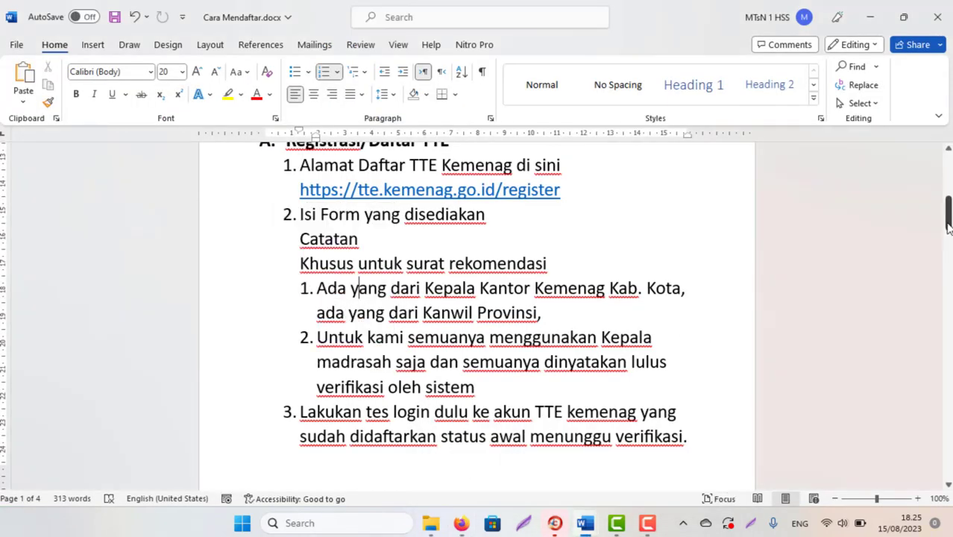
drag(948, 227, 945, 322)
scroll(937, 309, up, 1)
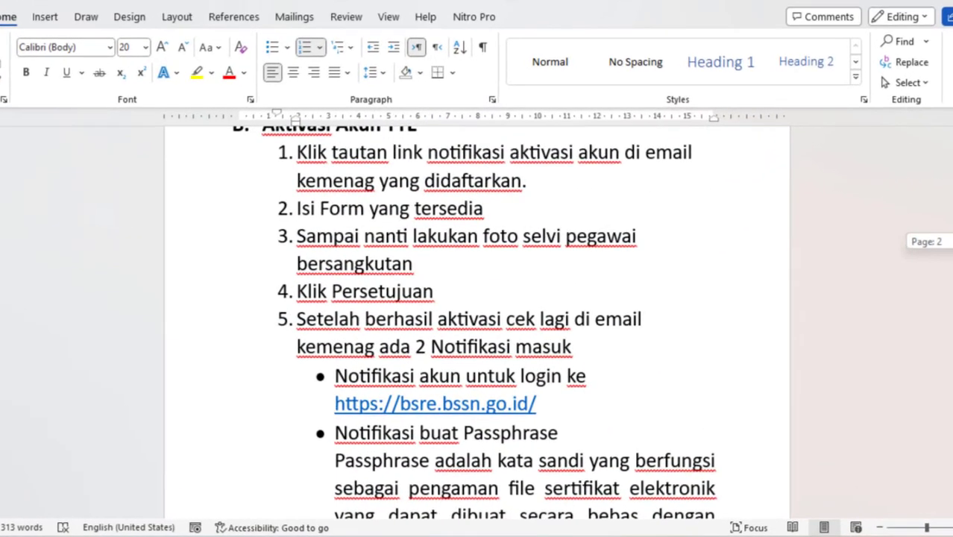
scroll(477, 321, up, 1)
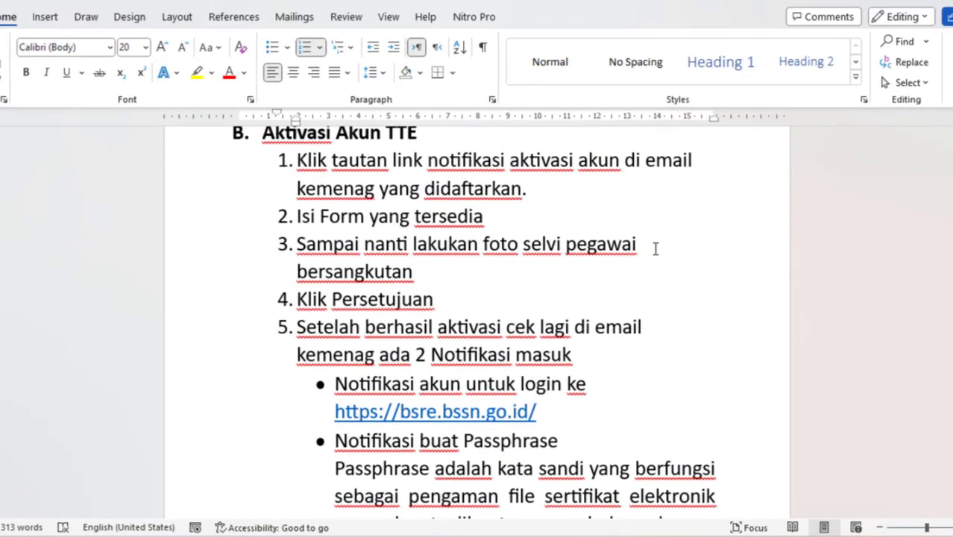
click(556, 243)
key(BackSpace)
text(f)
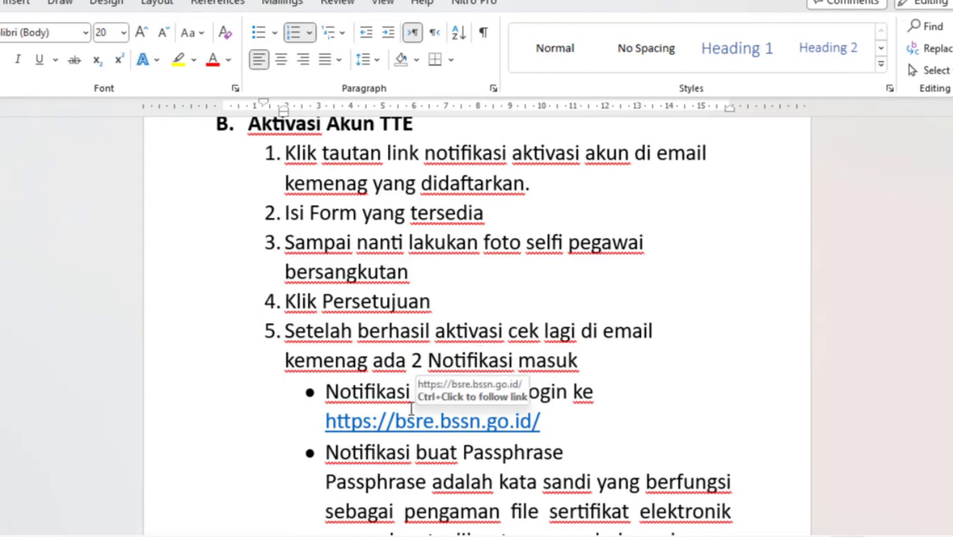
- Go over the notes in item 5 on the bsre.bssn.go.id login notification and the Passphrase notification
click(282, 420)
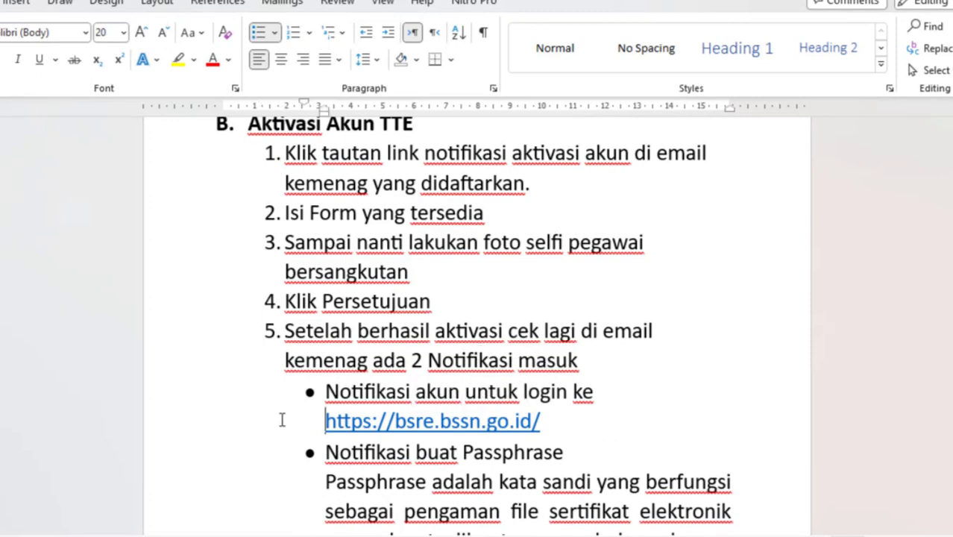
key(Down)
key(Down)
key(Down)
key(Down)
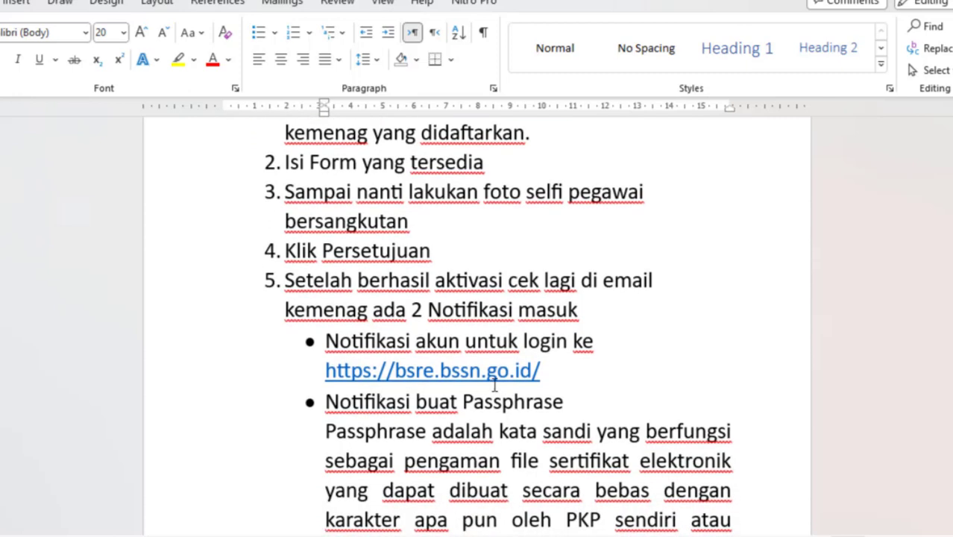